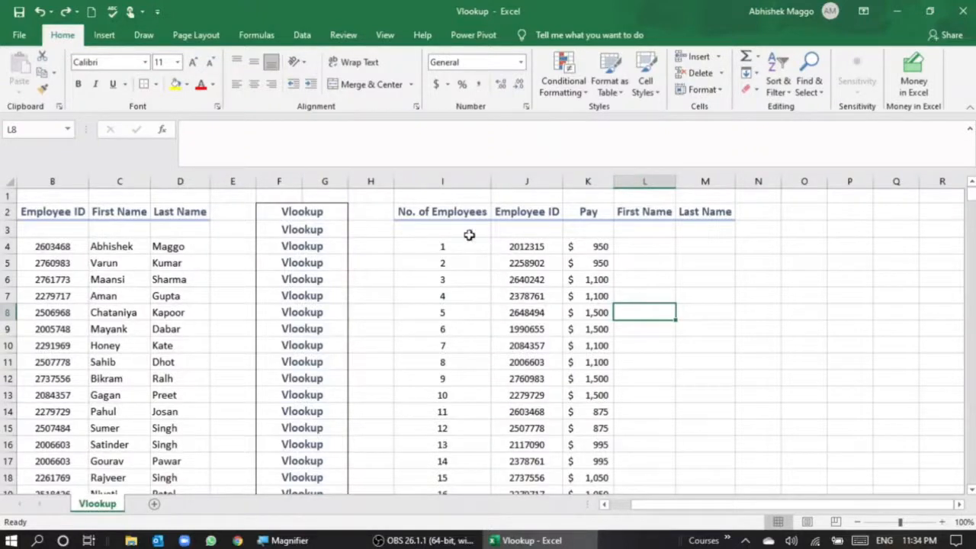
{"action": "scroll", "coordinate": [439, 313], "scroll_direction": "down", "scroll_amount": 11}
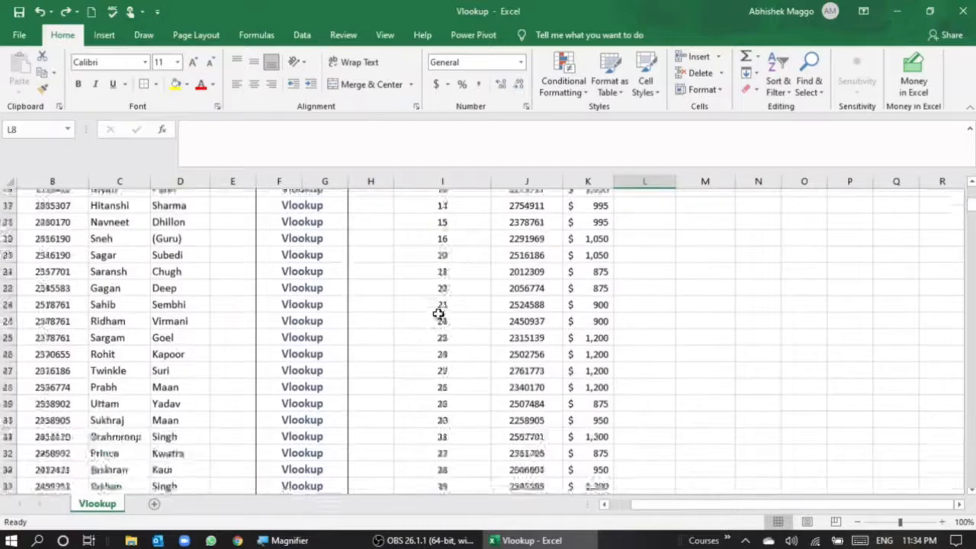
{"action": "scroll", "coordinate": [439, 313], "scroll_direction": "up", "scroll_amount": 12}
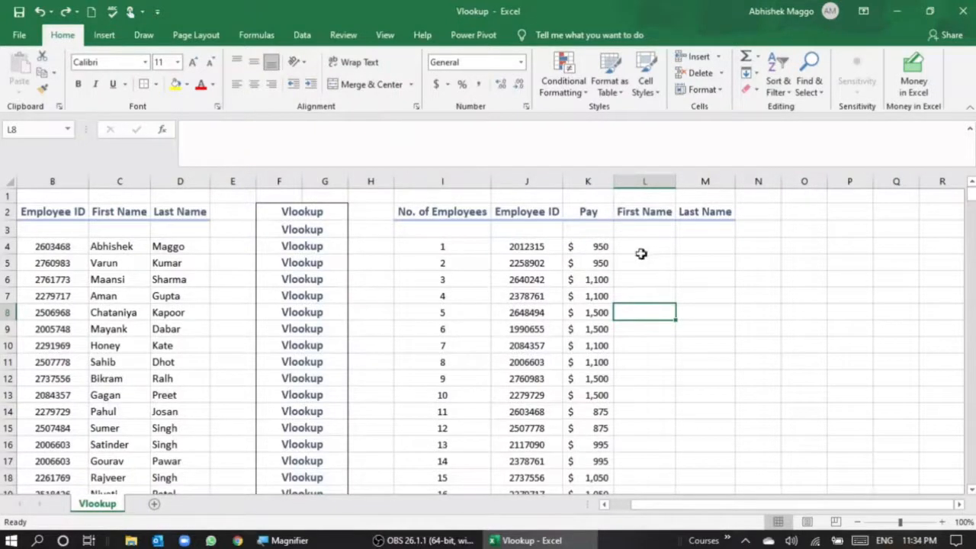
{"action": "left_click", "coordinate": [526, 252]}
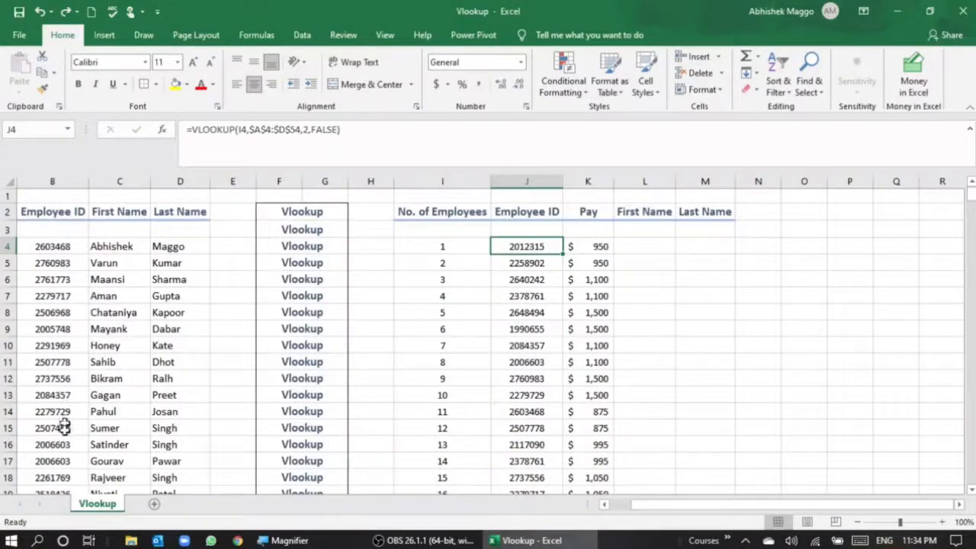
Step: Start a VLOOKUP formula in cell L4 under First Name, using the employee ID in J4 as the lookup value
{"action": "left_click", "coordinate": [653, 248]}
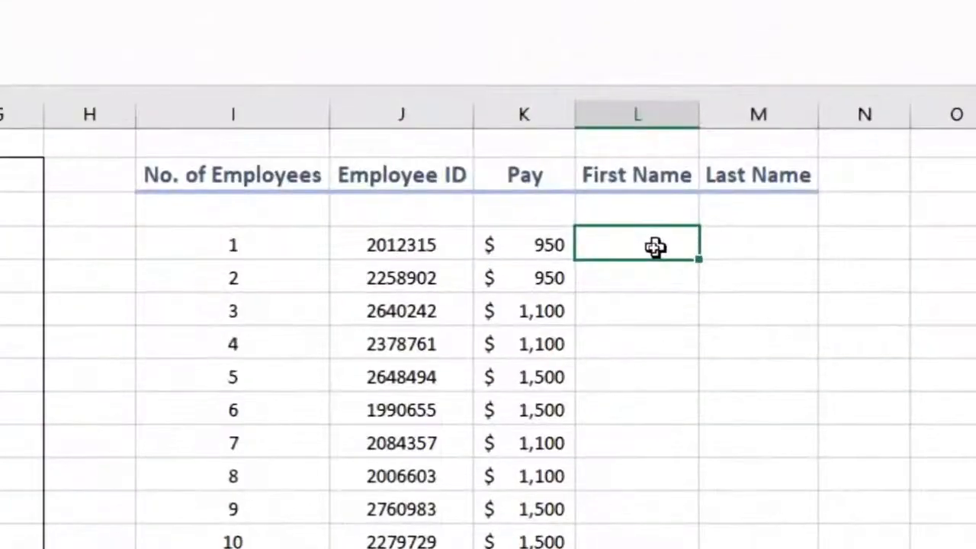
{"action": "type", "text": "="}
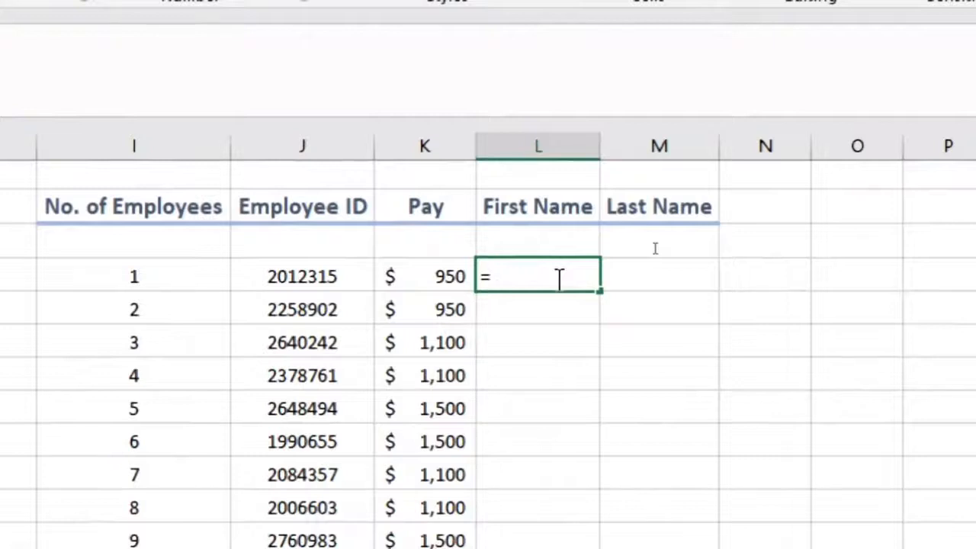
{"action": "type", "text": "vloo"}
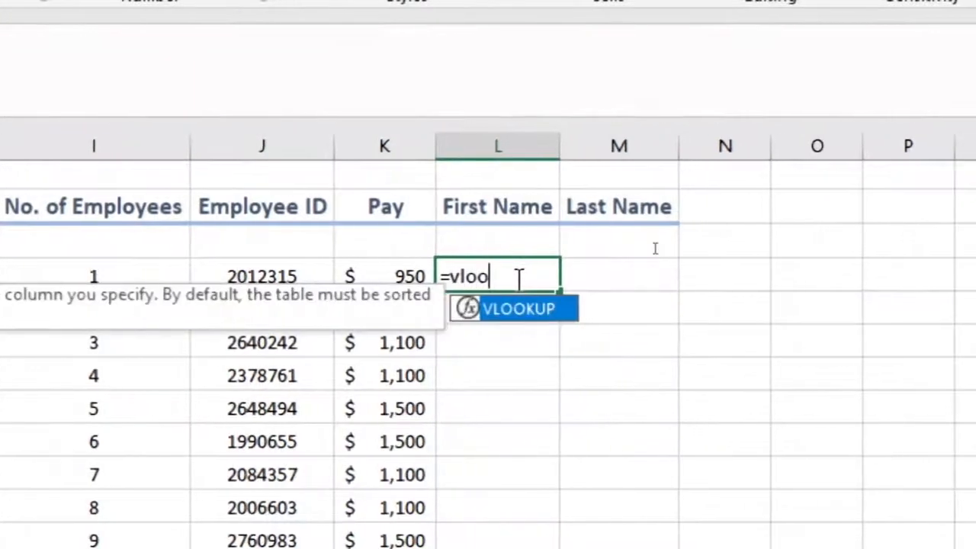
{"action": "type", "text": "k"}
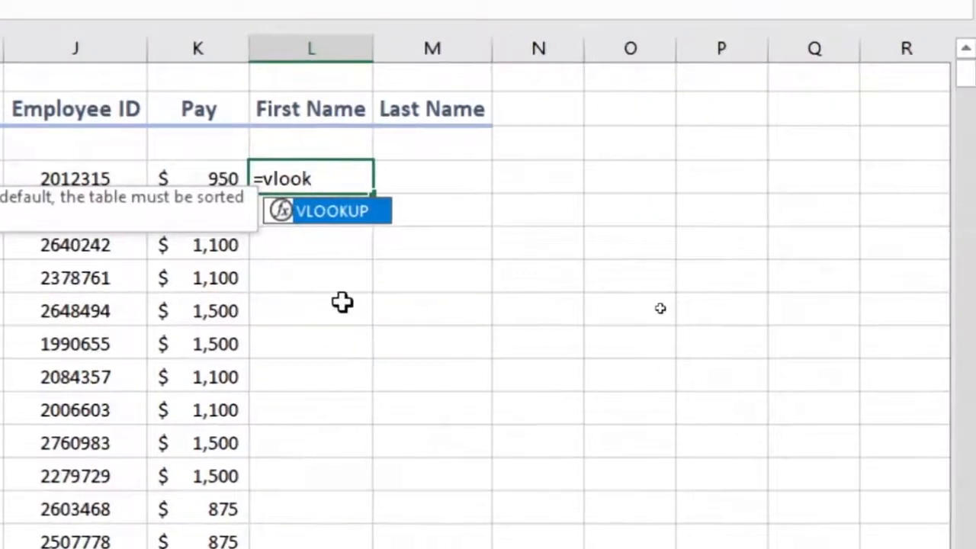
{"action": "double_click", "coordinate": [320, 212]}
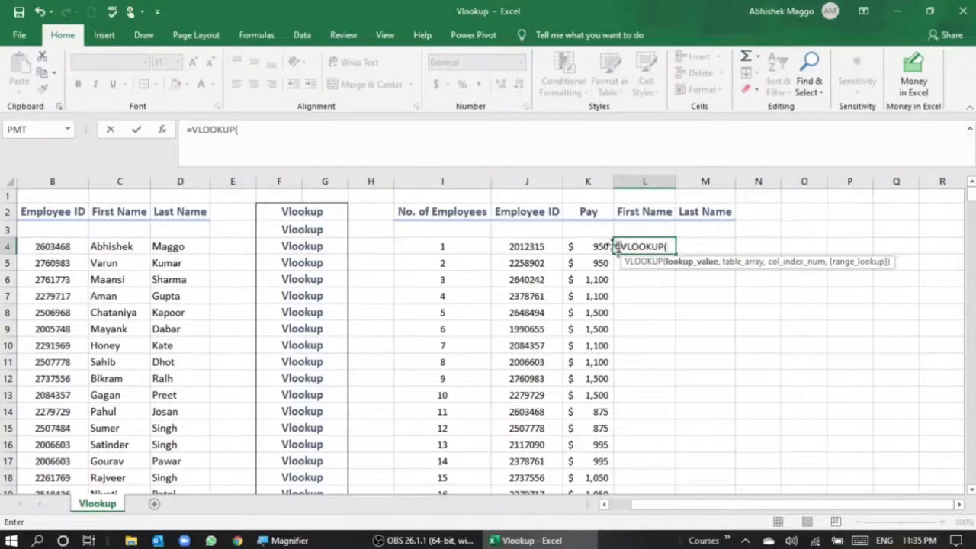
{"action": "left_click", "coordinate": [535, 246]}
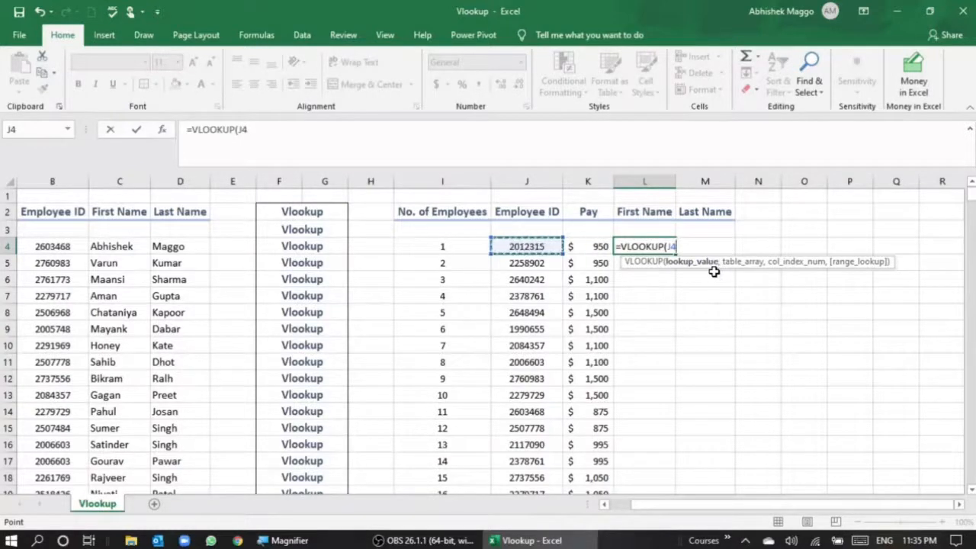
{"action": "type", "text": ","}
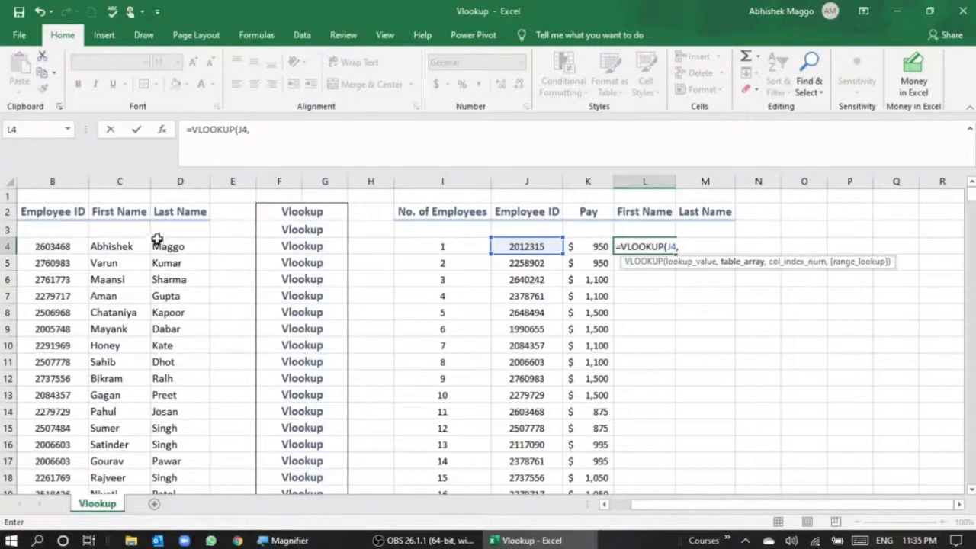
Step: Set the formula's table array to the employee table B4:D53 and make it an absolute reference, $B$4:$D$53
{"action": "left_click", "coordinate": [46, 246]}
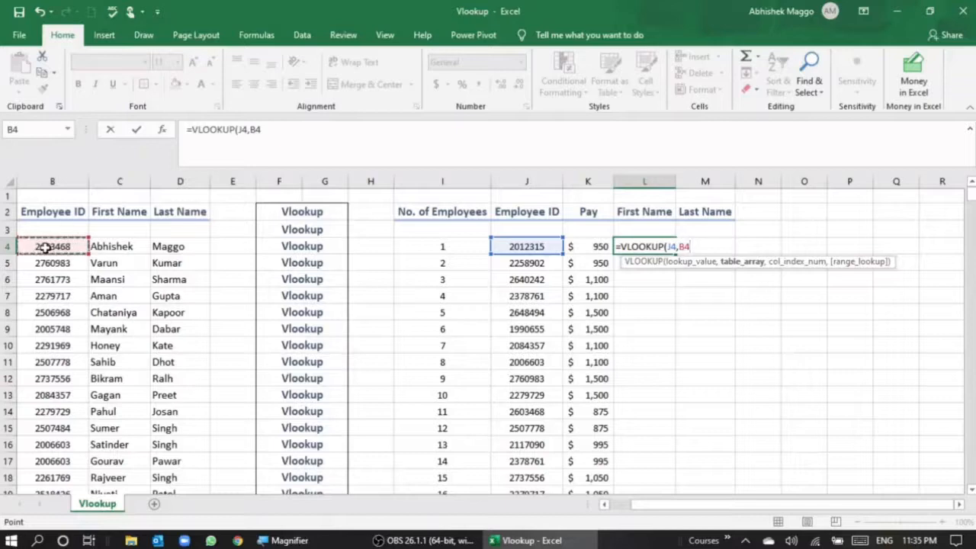
{"action": "key", "text": "ctrl+shift+Right"}
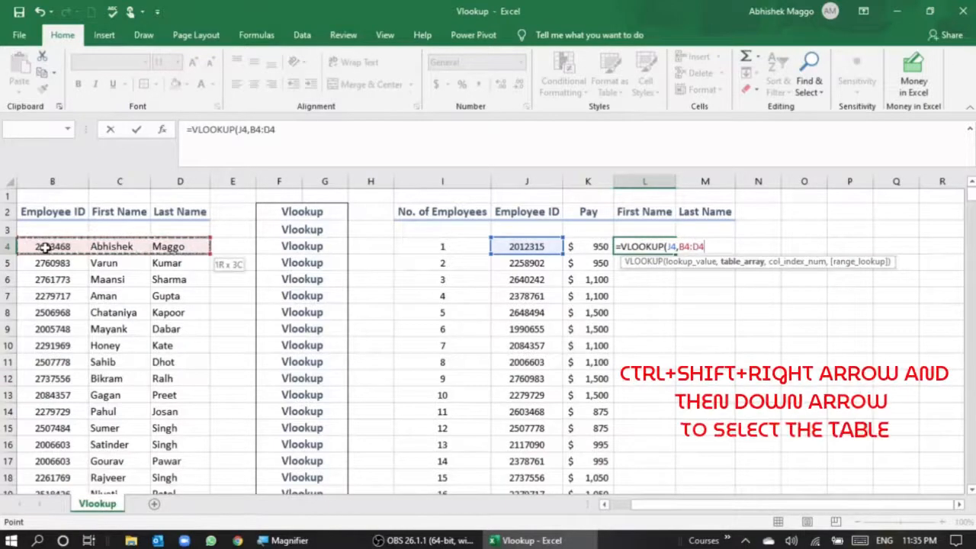
{"action": "key", "text": "ctrl+shift+Down"}
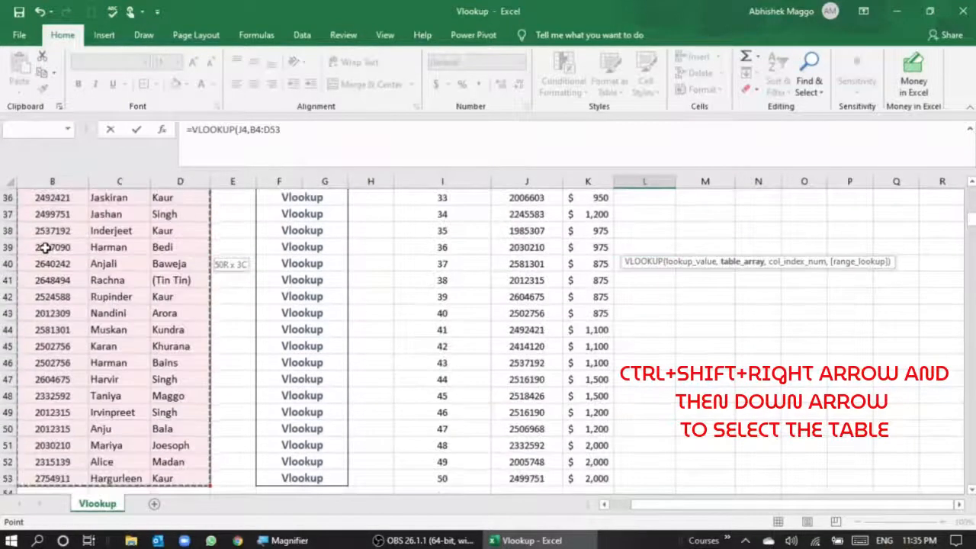
{"action": "scroll", "coordinate": [365, 377], "scroll_direction": "up", "scroll_amount": 11}
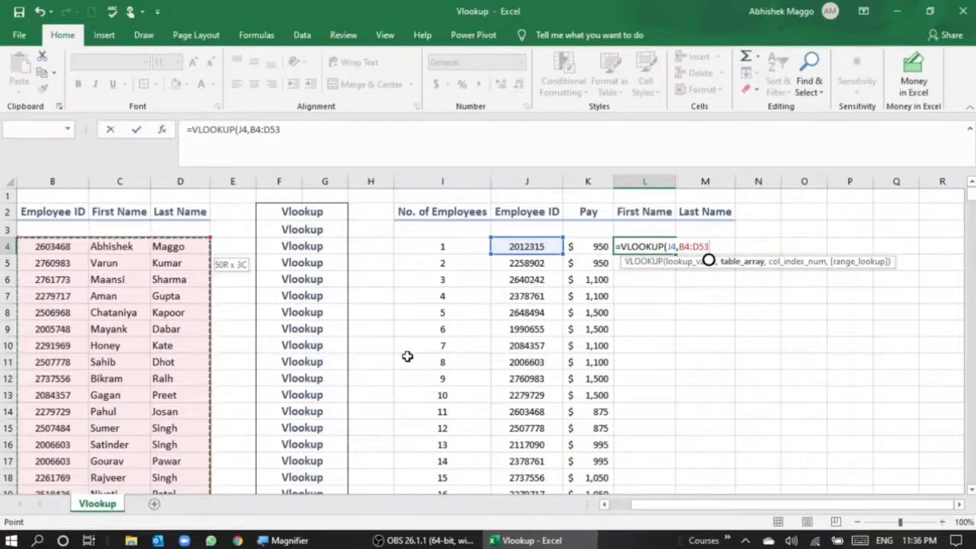
{"action": "key", "text": "F4"}
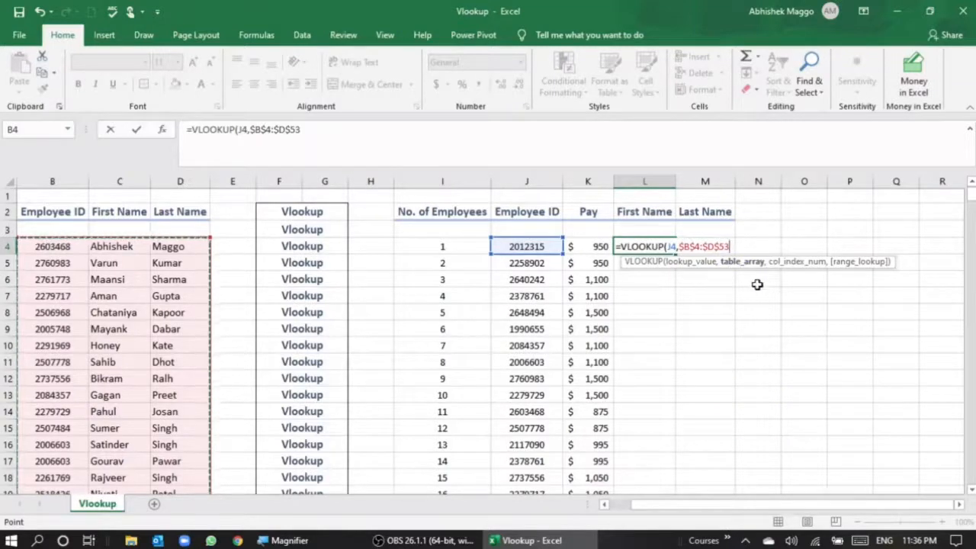
Step: Complete the L4 formula with column index 2 and False for an exact match, and enter it
{"action": "type", "text": ",2"}
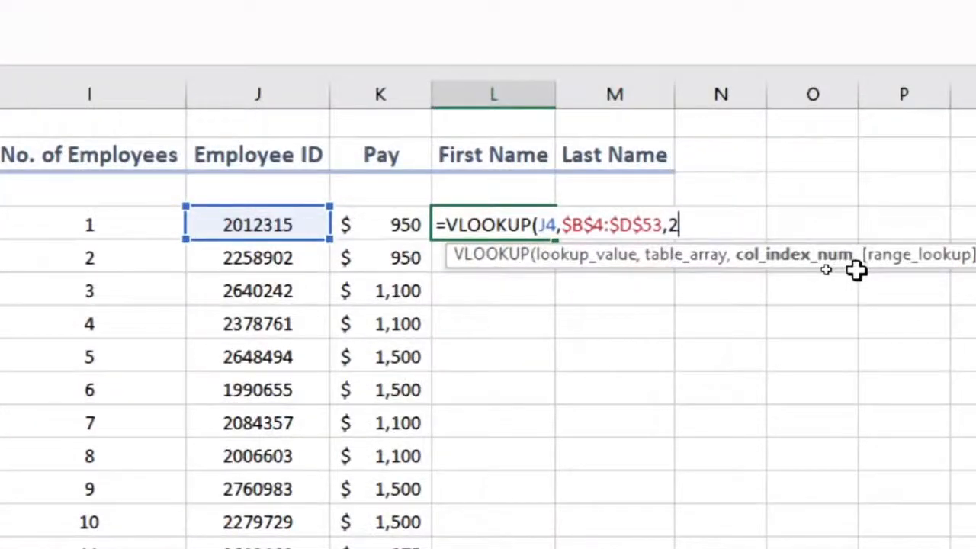
{"action": "type", "text": ","}
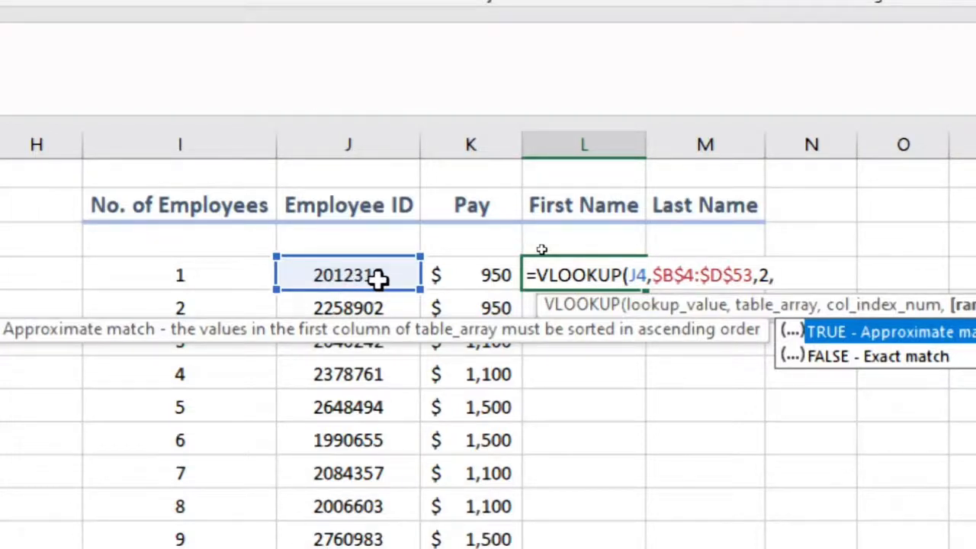
{"action": "key", "text": "super+minus"}
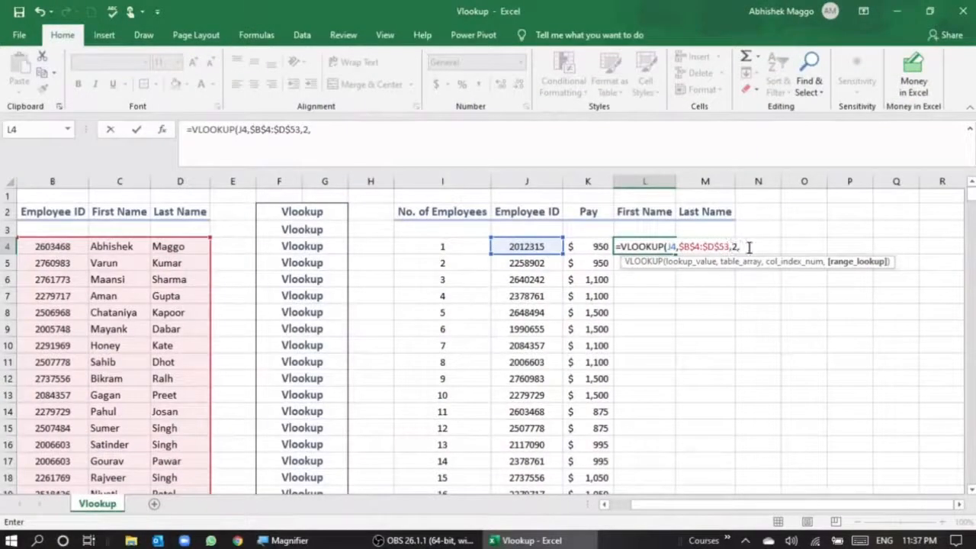
{"action": "key", "text": "super+plus"}
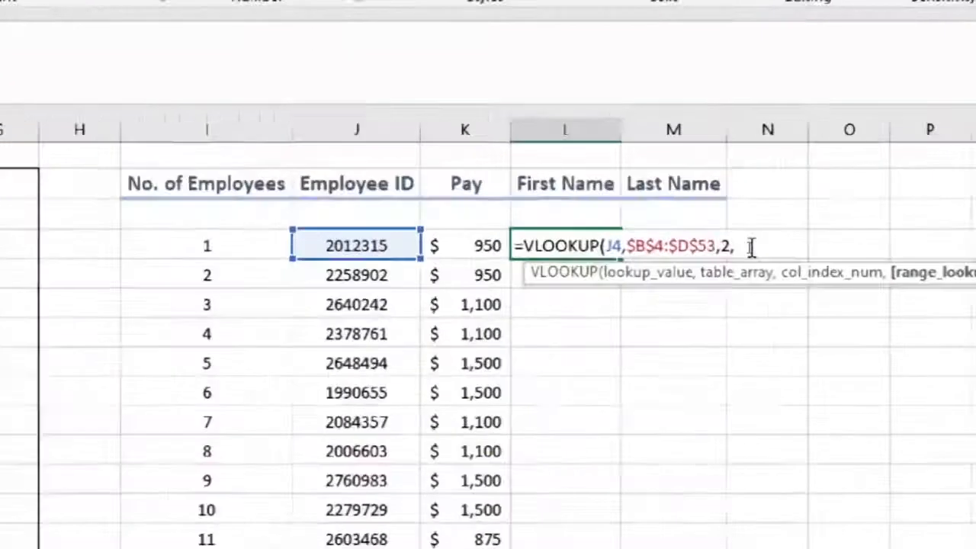
{"action": "type", "text": "Fa"}
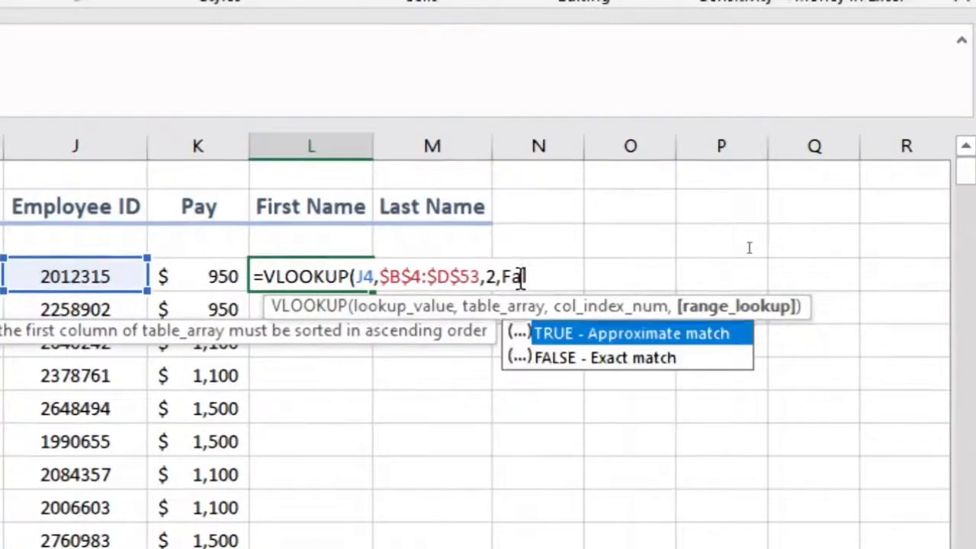
{"action": "type", "text": "lse"}
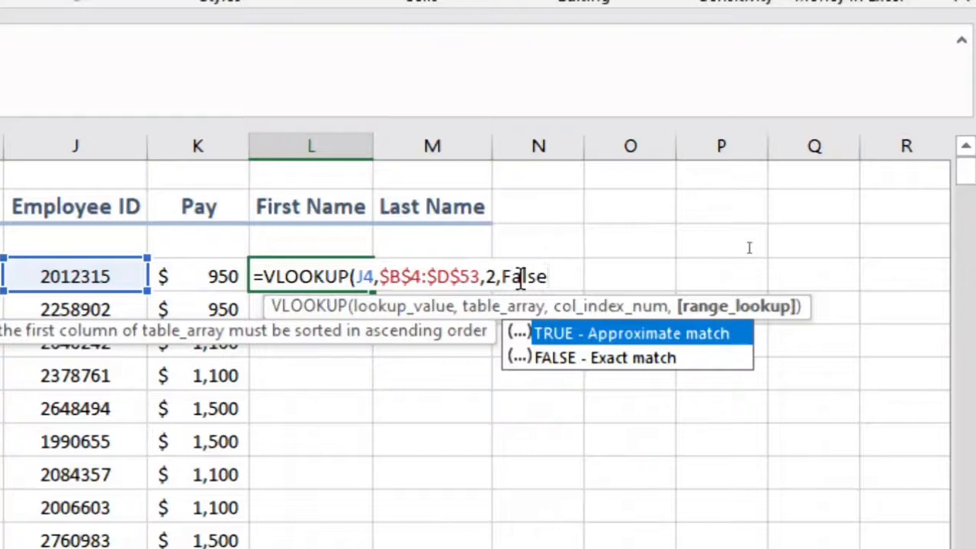
{"action": "type", "text": ")"}
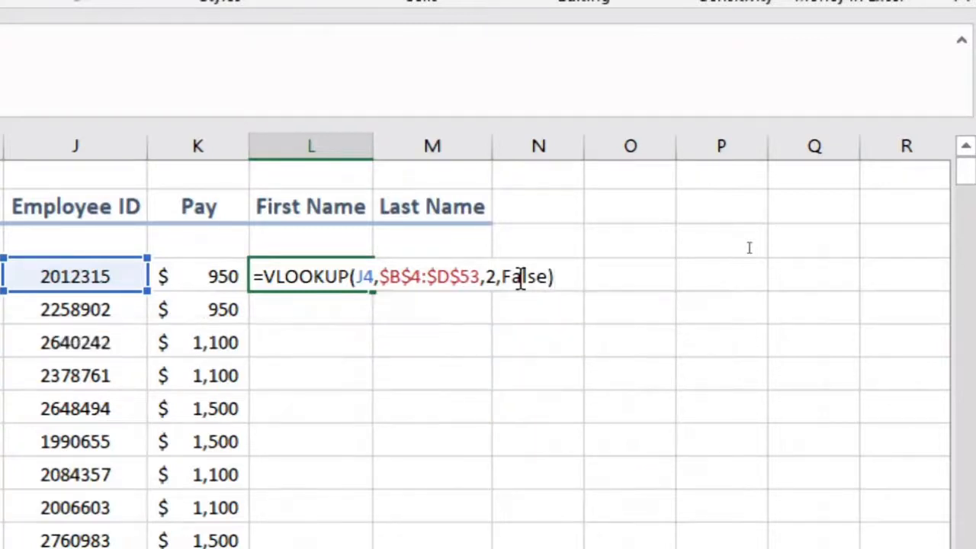
{"action": "key", "text": "Return"}
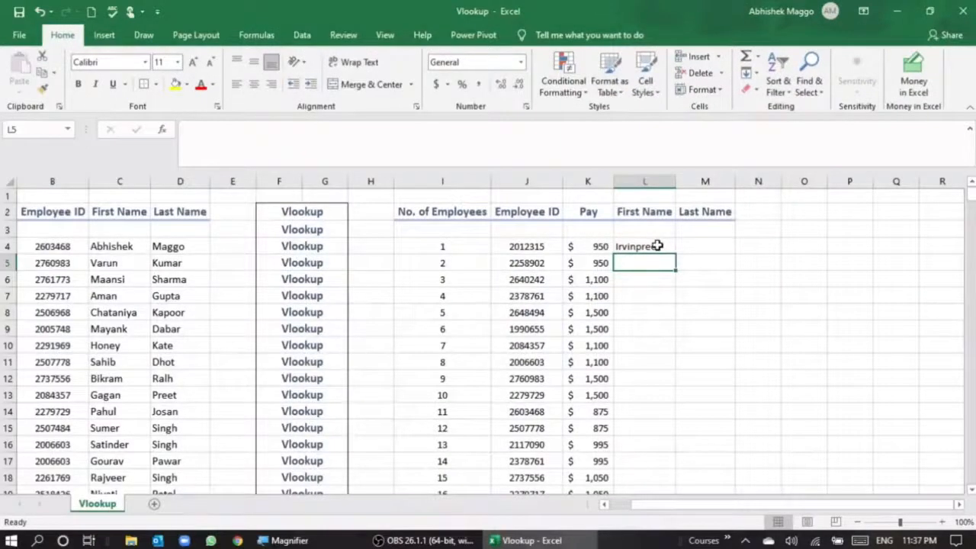
Step: Fill the L4 VLOOKUP formula down the First Name column to row 53 and look over the filled rows
{"action": "left_click", "coordinate": [657, 246]}
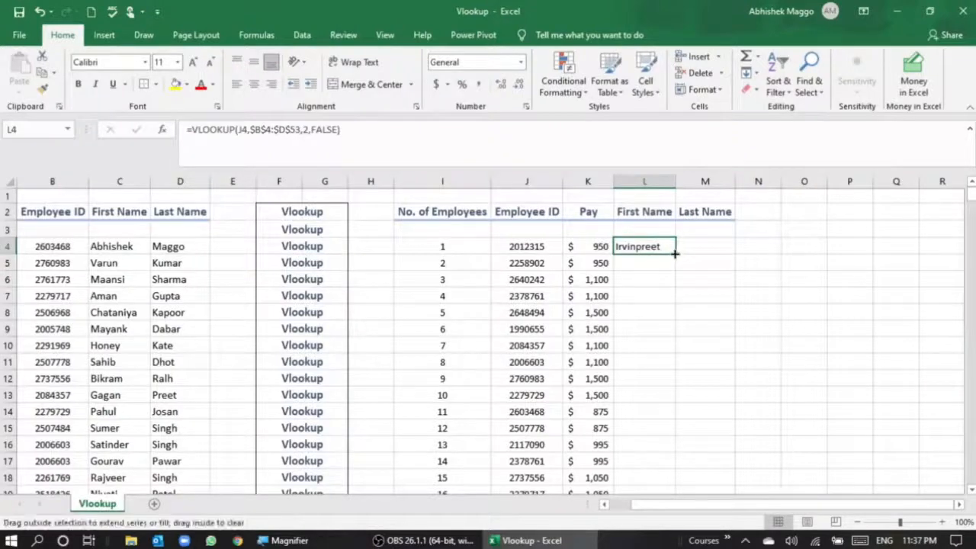
{"action": "double_click", "coordinate": [674, 253]}
{"action": "scroll", "coordinate": [685, 339], "scroll_direction": "down", "scroll_amount": 8}
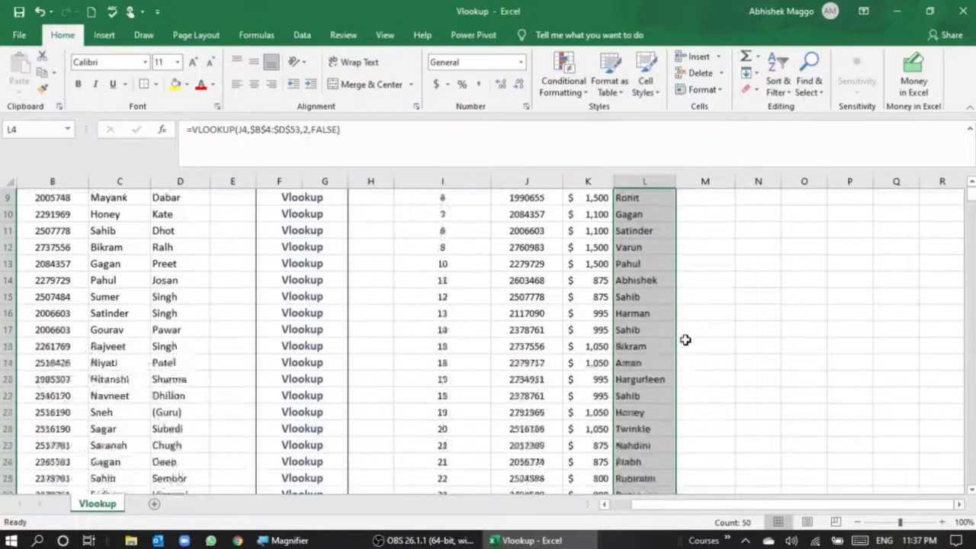
{"action": "scroll", "coordinate": [685, 340], "scroll_direction": "down", "scroll_amount": 7}
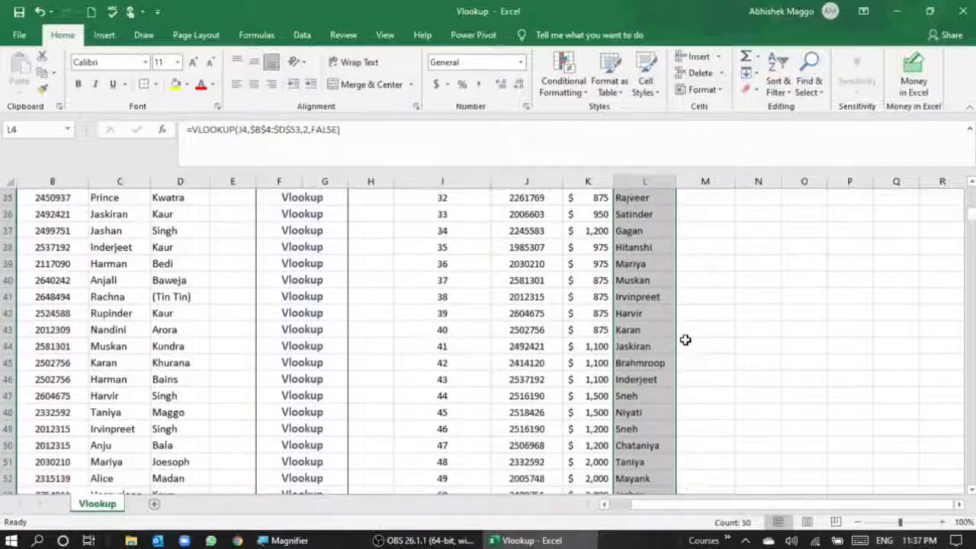
{"action": "scroll", "coordinate": [685, 339], "scroll_direction": "up", "scroll_amount": 15}
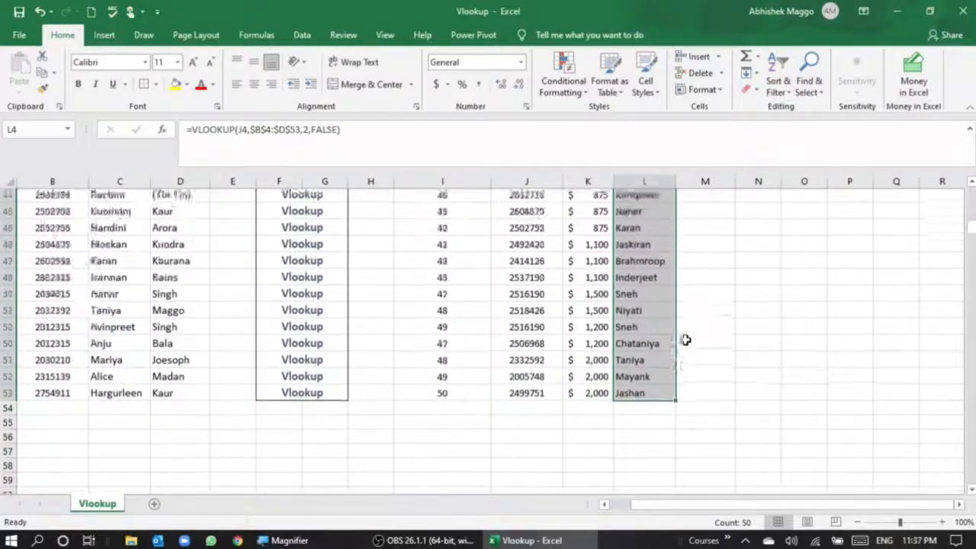
{"action": "scroll", "coordinate": [685, 340], "scroll_direction": "down", "scroll_amount": 15}
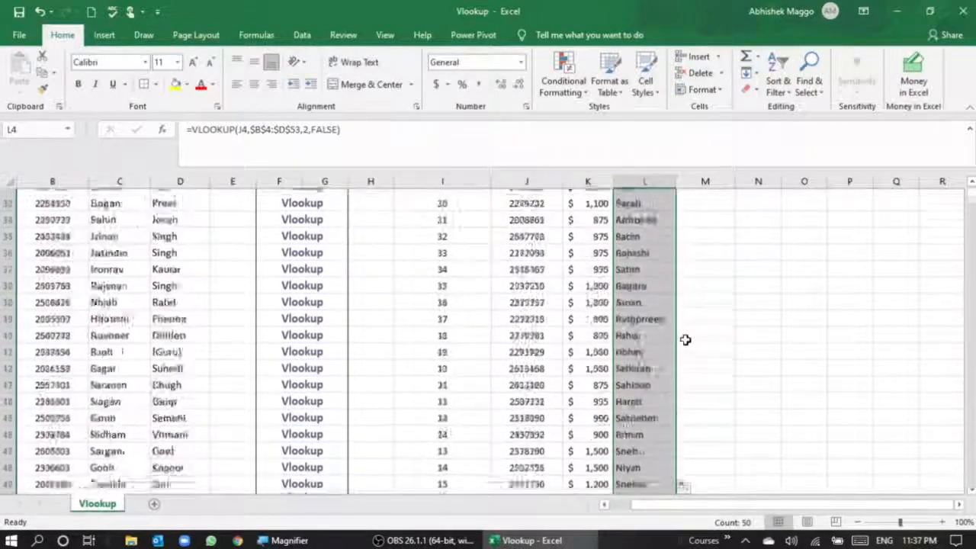
{"action": "scroll", "coordinate": [678, 246], "scroll_direction": "up", "scroll_amount": 15}
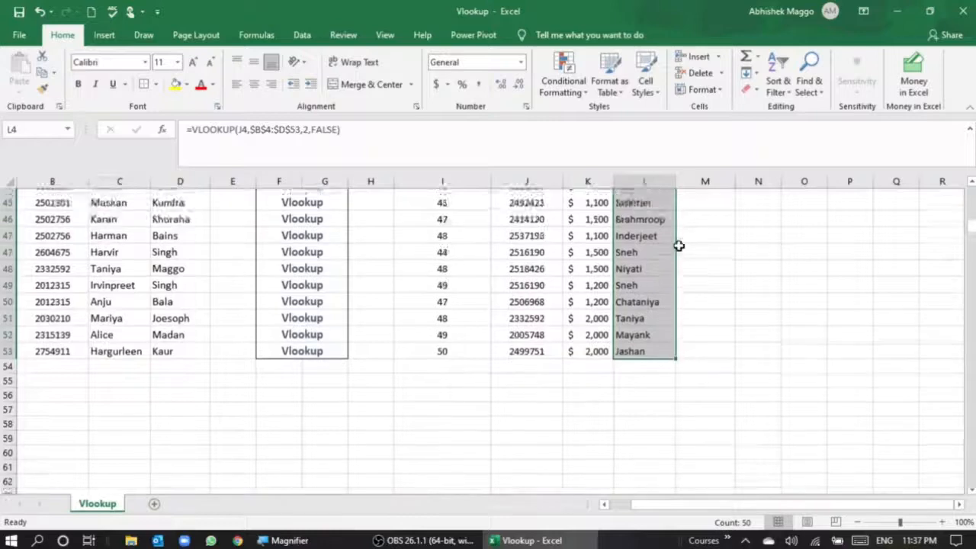
Step: Extend the First Name formulas in L4:L53 across into the Last Name column, M4:M53
{"action": "scroll", "coordinate": [690, 277], "scroll_direction": "down", "scroll_amount": 11}
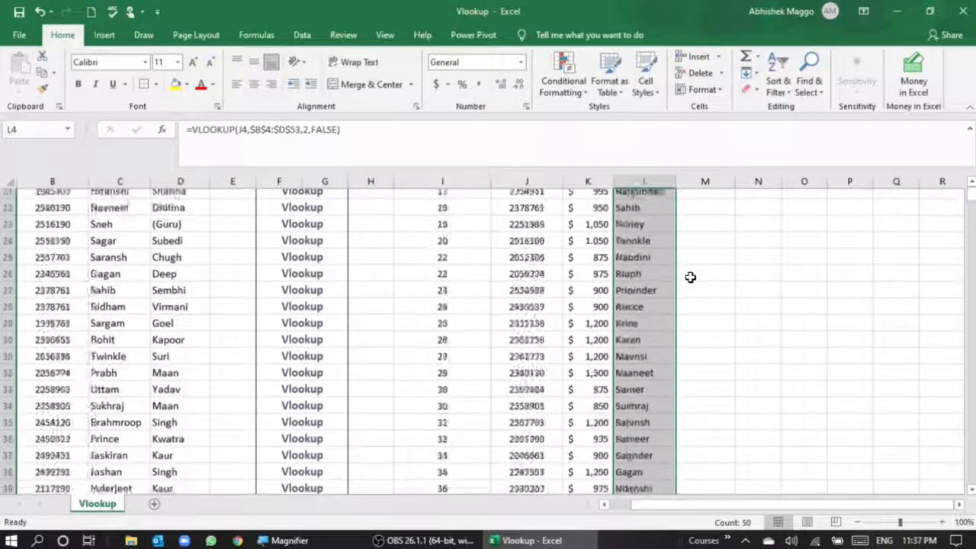
{"action": "scroll", "coordinate": [609, 399], "scroll_direction": "down", "scroll_amount": 2}
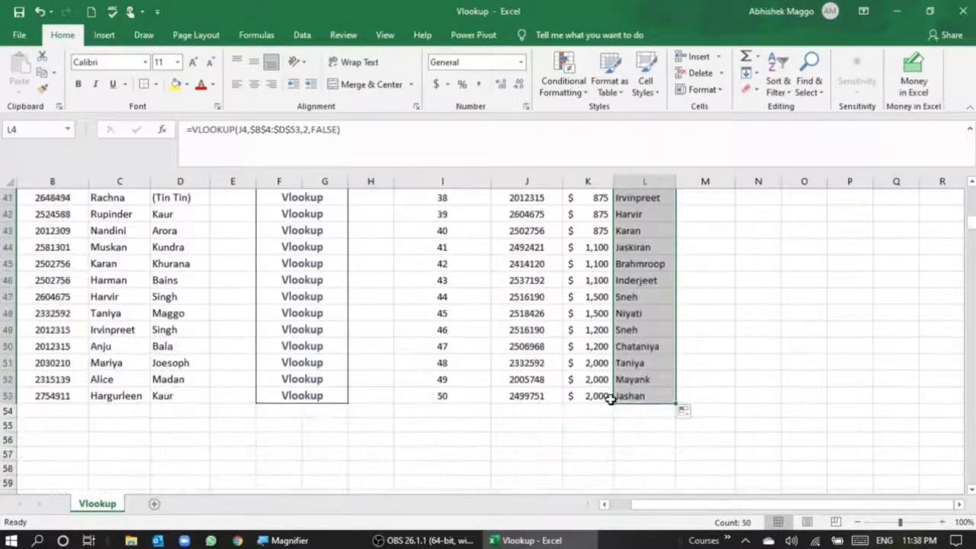
{"action": "left_click_drag", "start_coordinate": [675, 404], "coordinate": [729, 403]}
{"action": "scroll", "coordinate": [801, 319], "scroll_direction": "up", "scroll_amount": 13}
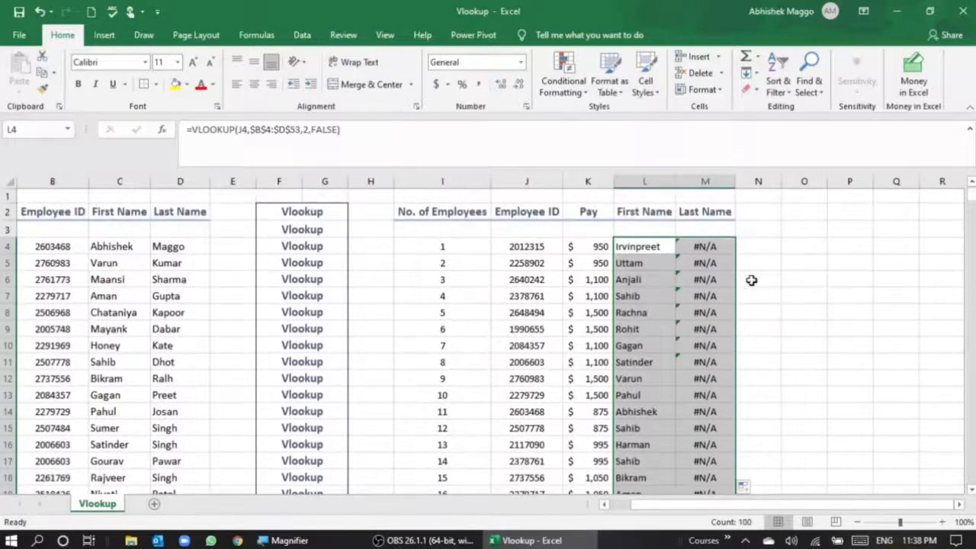
Step: Replace the lookup value in the M4 VLOOKUP formula with the employee ID cell J4
{"action": "left_click", "coordinate": [712, 254]}
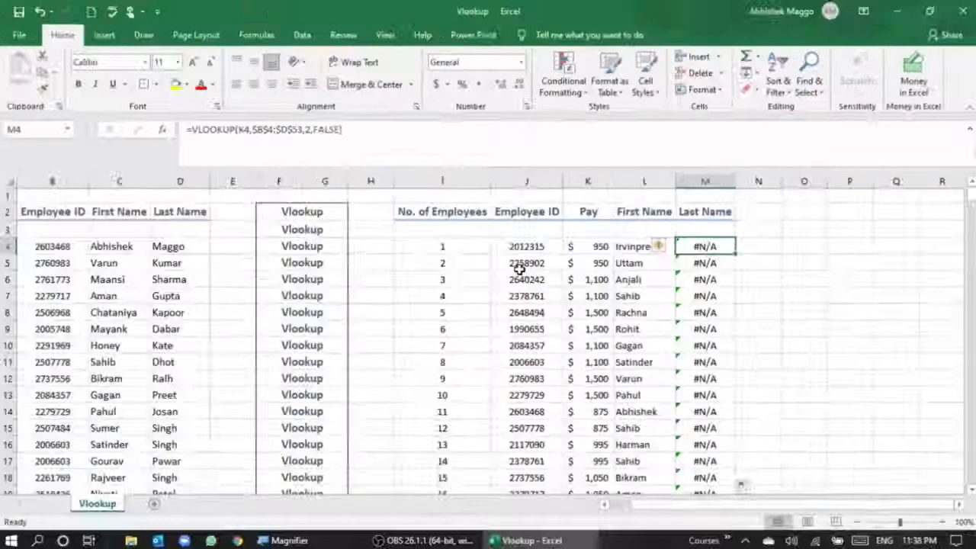
{"action": "left_click", "coordinate": [251, 132]}
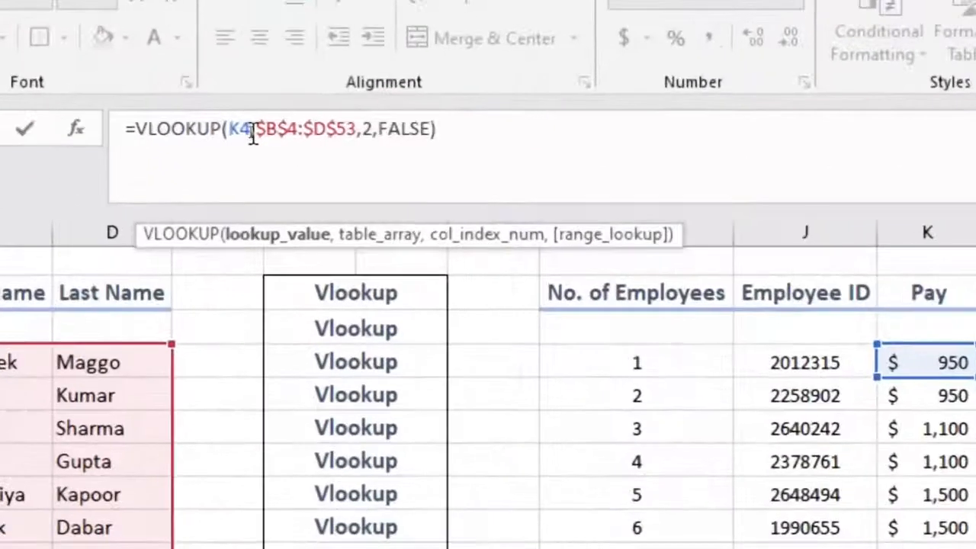
{"action": "key", "text": "BackSpace"}
{"action": "key", "text": "BackSpace"}
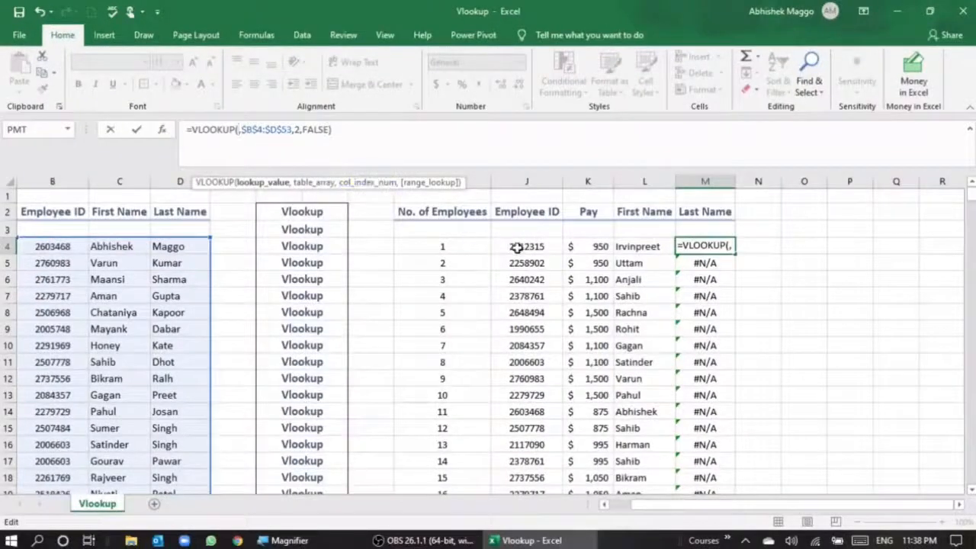
{"action": "left_click", "coordinate": [520, 248]}
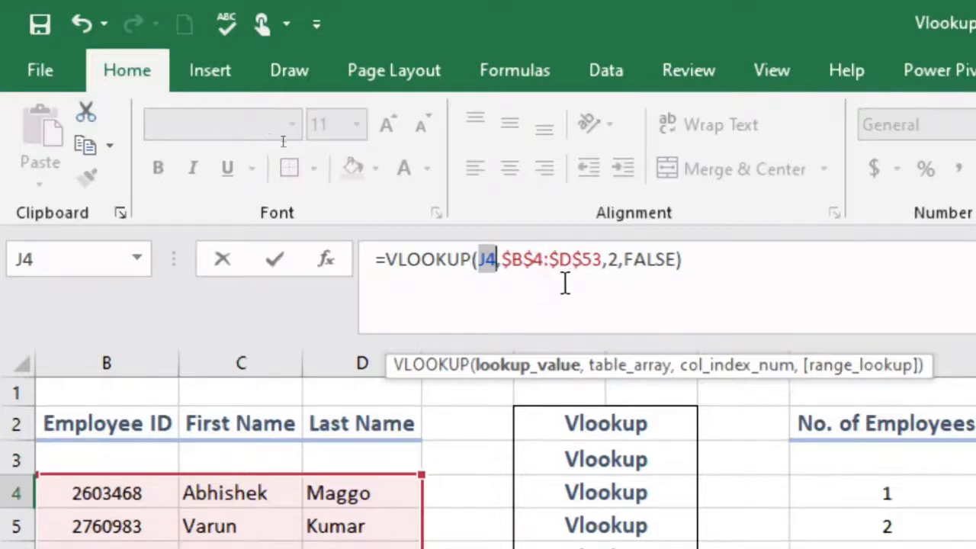
Step: Set the column index in the M4 VLOOKUP formula to 3 and enter the formula
{"action": "left_click", "coordinate": [619, 259]}
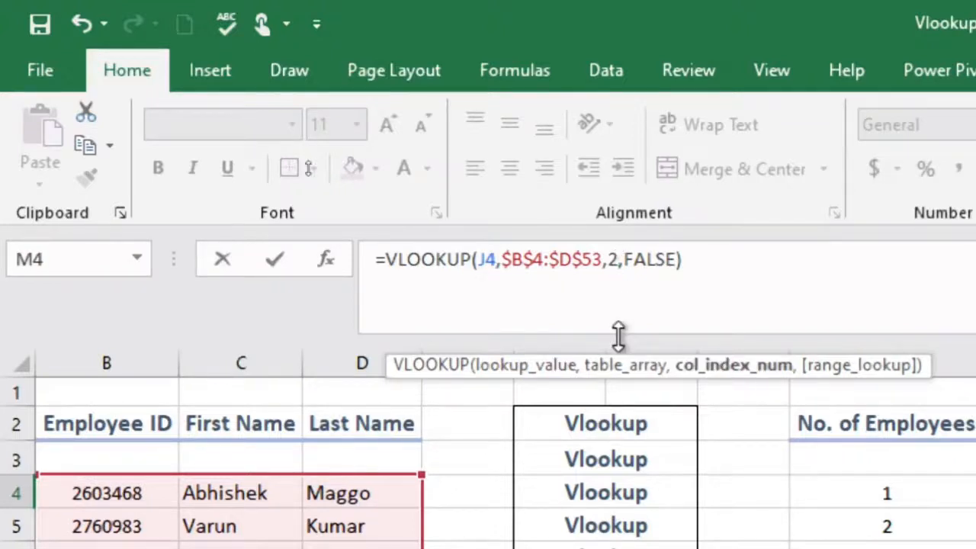
{"action": "key", "text": "BackSpace"}
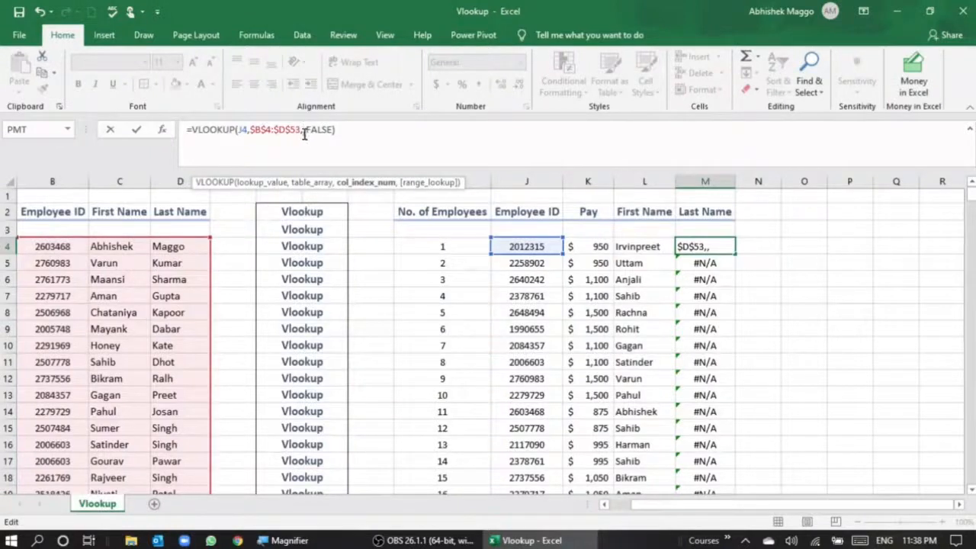
{"action": "type", "text": "3"}
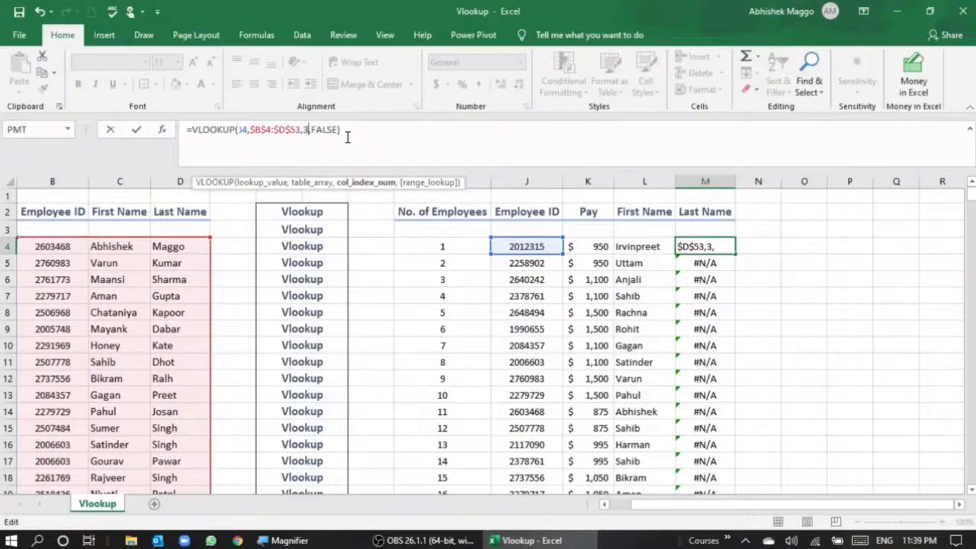
{"action": "left_click", "coordinate": [137, 131]}
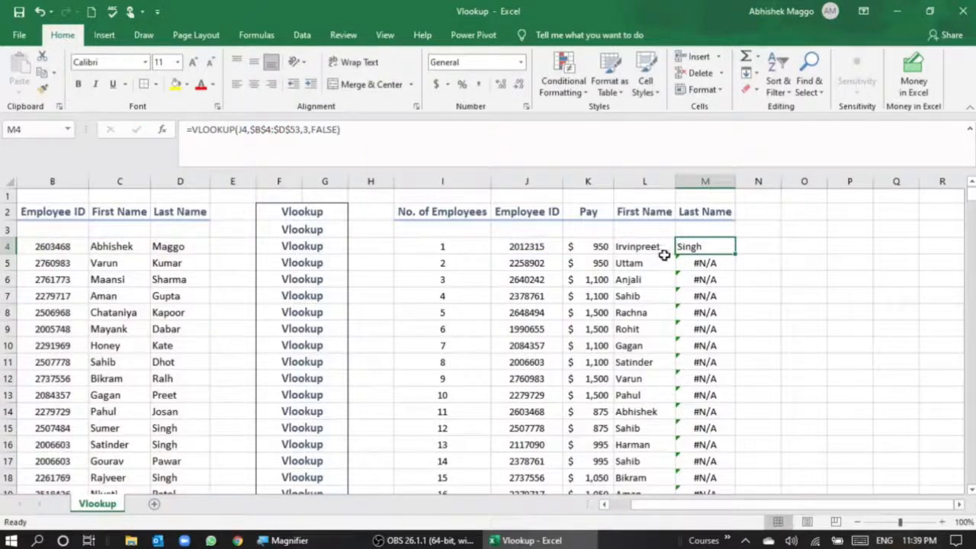
Step: Fill the corrected M4 formula down the Last Name column to row 53 and look over the filled rows
{"action": "double_click", "coordinate": [734, 253]}
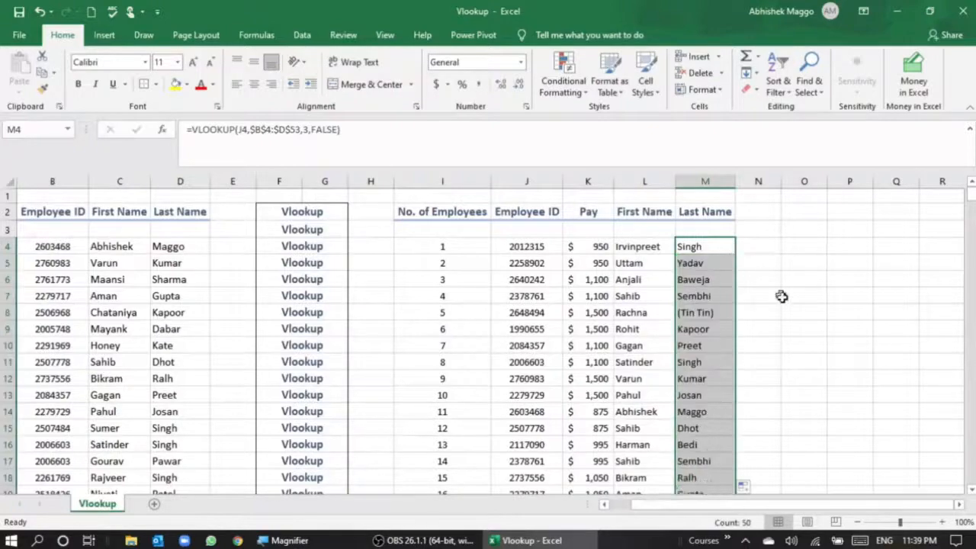
{"action": "scroll", "coordinate": [788, 311], "scroll_direction": "down", "scroll_amount": 5}
{"action": "scroll", "coordinate": [787, 310], "scroll_direction": "down", "scroll_amount": 10}
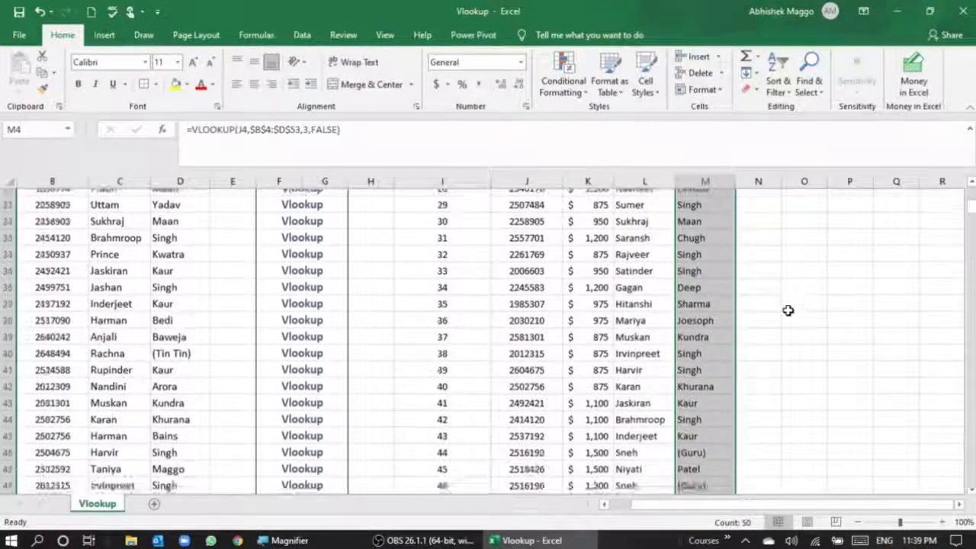
{"action": "scroll", "coordinate": [788, 311], "scroll_direction": "up", "scroll_amount": 16}
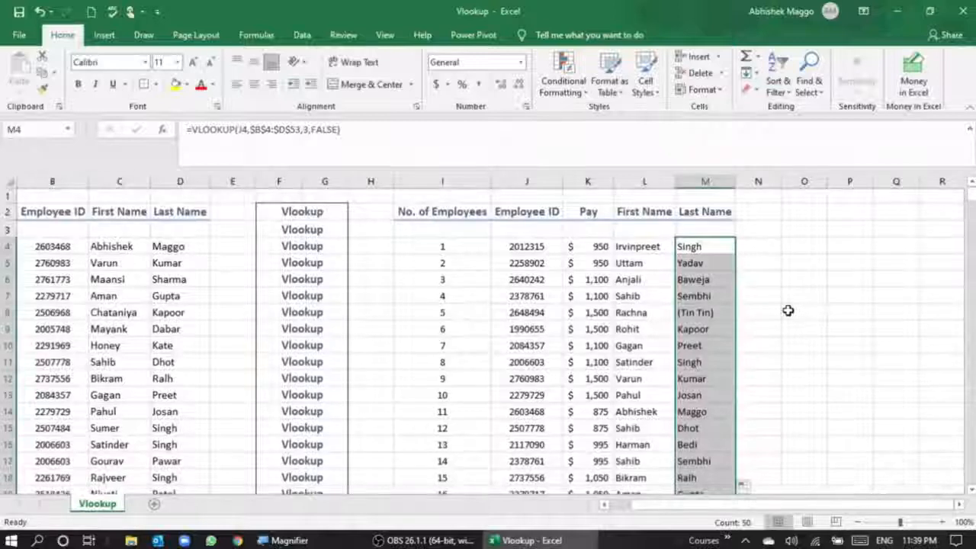